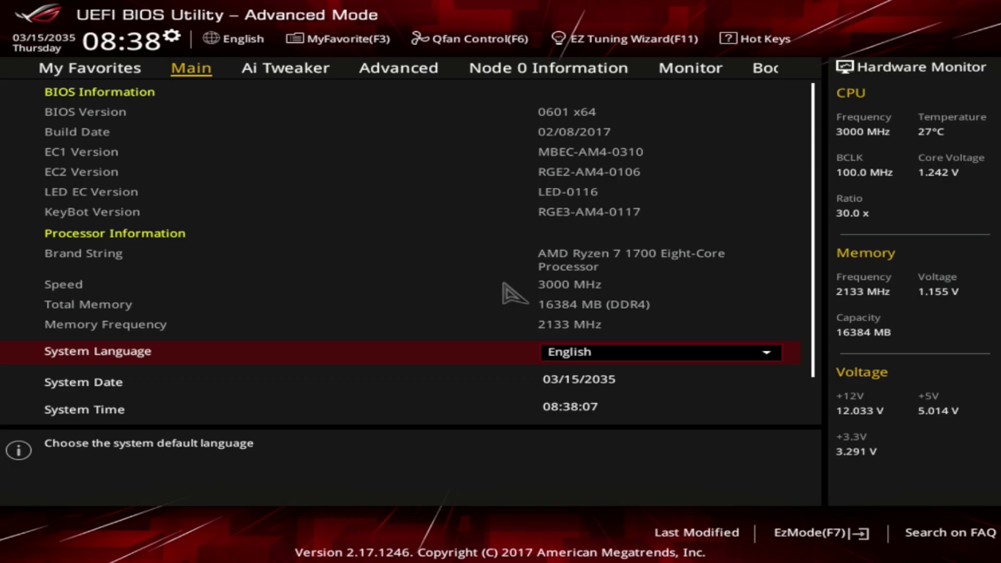
# Set Ai Overclock Tuner to Manual and CPU Core Ratio to 40.75.
pyautogui.press('Right')
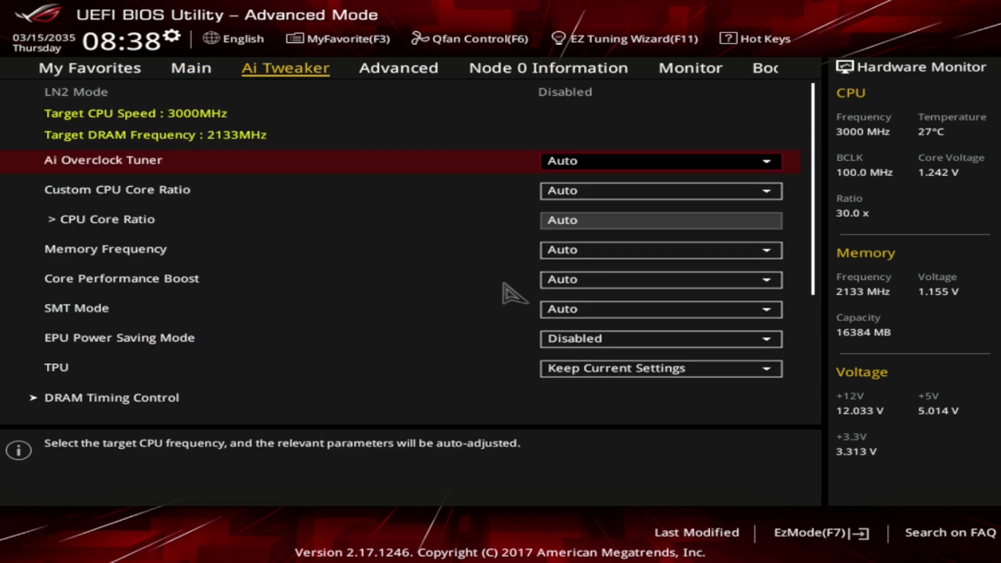
pyautogui.press('Return')
pyautogui.press('Down')
pyautogui.press('Return')
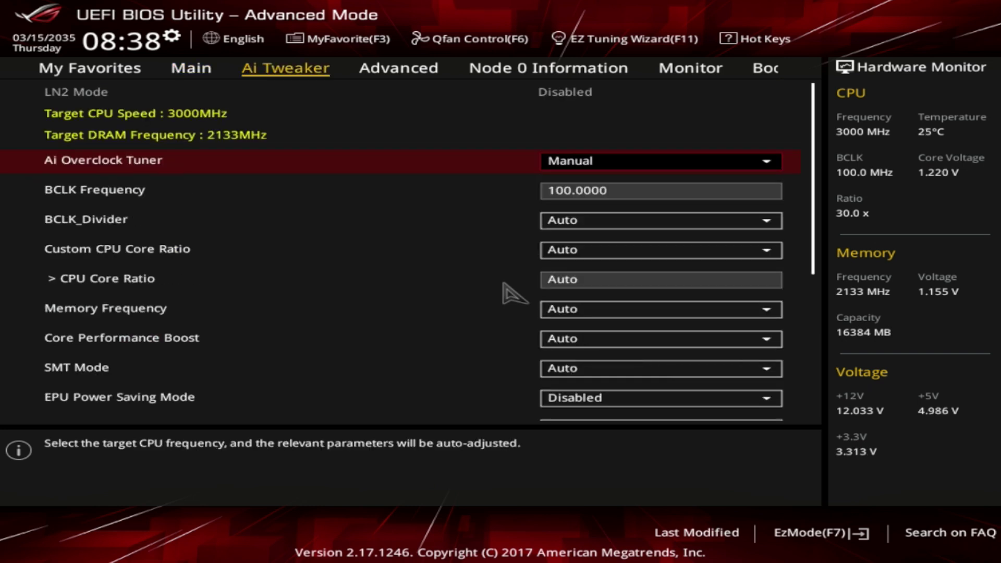
pyautogui.press('Down')
pyautogui.press('Down')
pyautogui.press('Down')
pyautogui.press('Down')
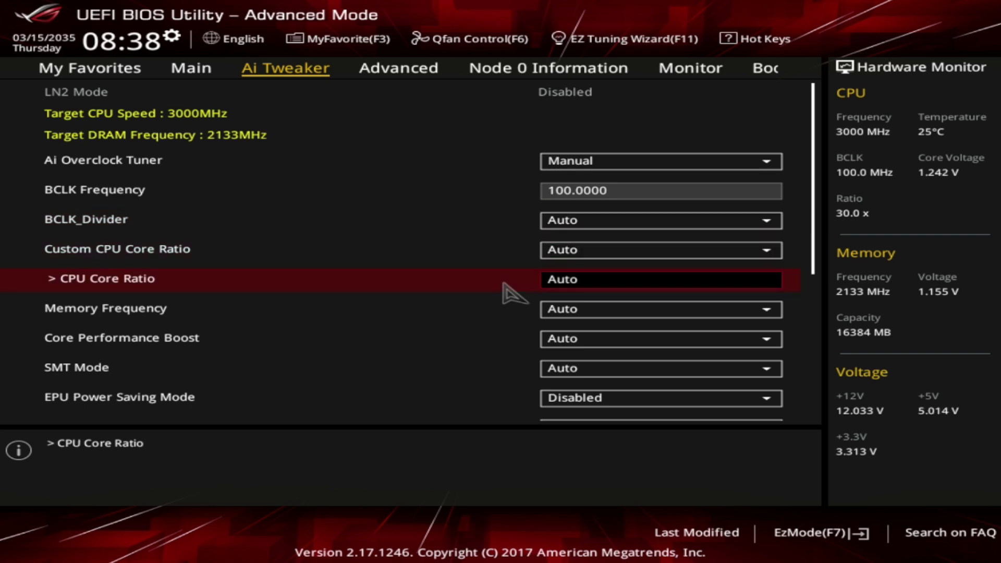
pyautogui.write('40.75')
# Put CPU Core Voltage in Offset mode with a 0.1 V offset, then request save and reset.
pyautogui.press('Down')
pyautogui.press('Down')
pyautogui.press('Down')
pyautogui.press('Down')
pyautogui.press('Down')
pyautogui.press('Down')
pyautogui.press('Down')
pyautogui.press('Down')
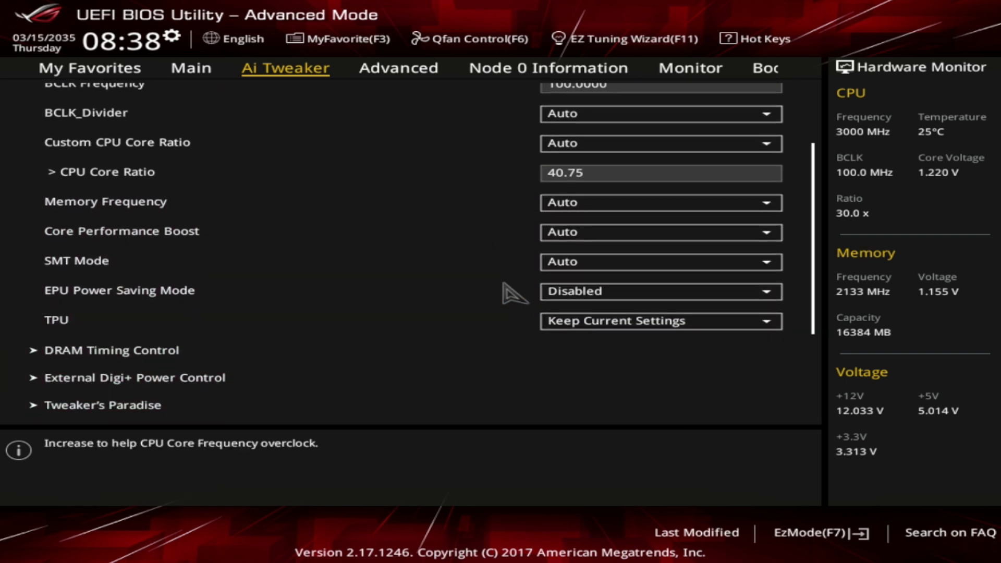
pyautogui.press('Down')
pyautogui.press('Down')
pyautogui.press('Up')
pyautogui.press('Up')
pyautogui.press('Return')
pyautogui.press('Down')
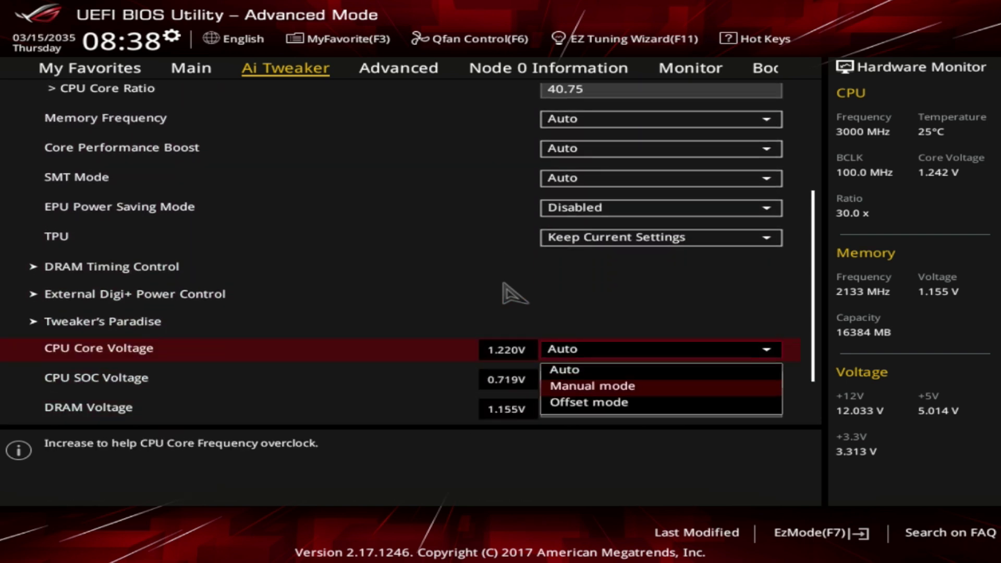
pyautogui.press('Down')
pyautogui.press('Return')
pyautogui.press('Down')
pyautogui.press('Down')
pyautogui.write('0.')
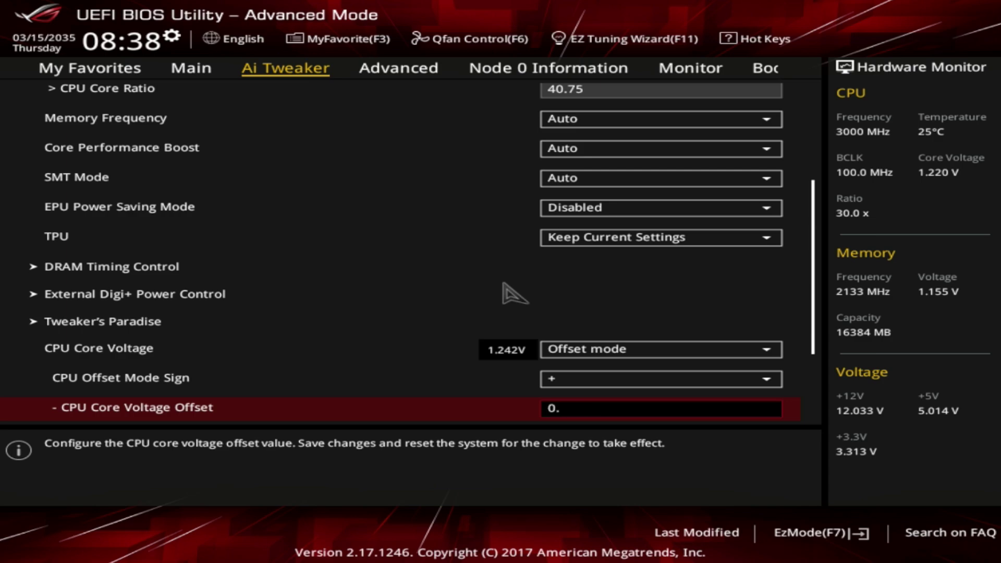
pyautogui.write('1')
pyautogui.press('Return')
pyautogui.press('F10')
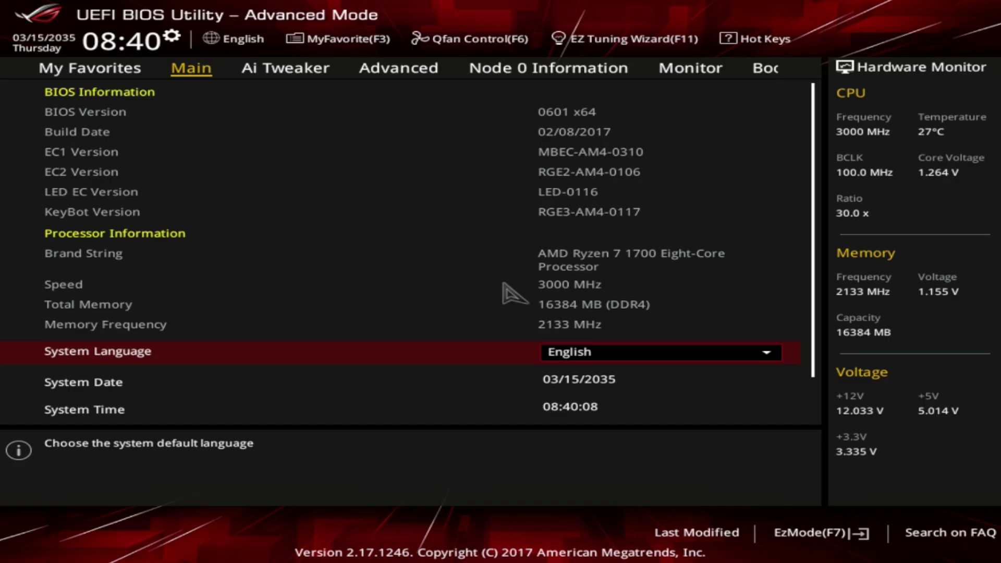
# Set Memory Frequency to DDR4-3200MHz.
pyautogui.press('Right')
pyautogui.press('Down')
pyautogui.press('Down')
pyautogui.press('Down')
pyautogui.press('Down')
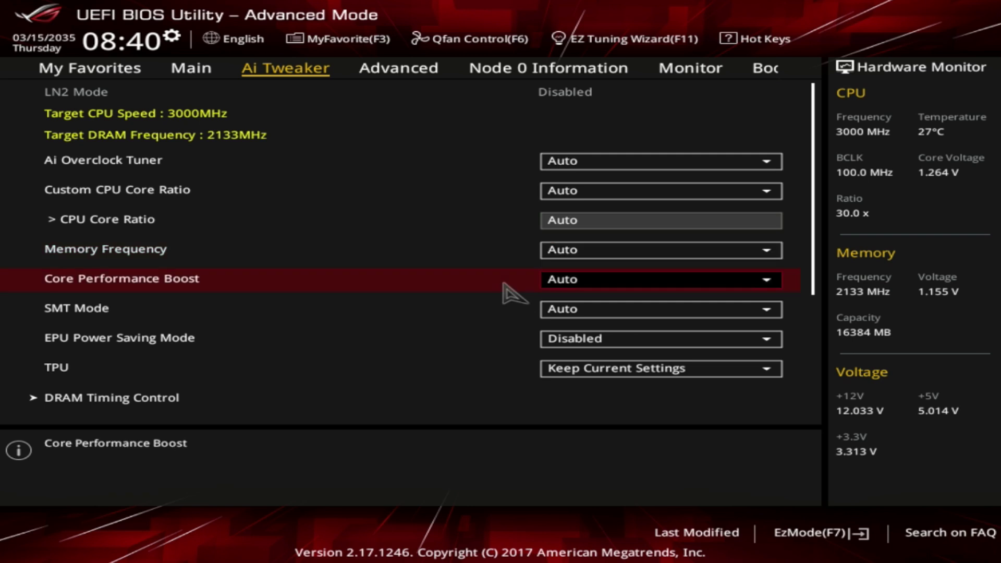
pyautogui.press('Up')
pyautogui.press('Return')
pyautogui.press('Down')
pyautogui.press('Down')
pyautogui.press('Down')
pyautogui.press('Down')
pyautogui.press('Down')
pyautogui.press('Down')
pyautogui.press('Down')
pyautogui.press('Down')
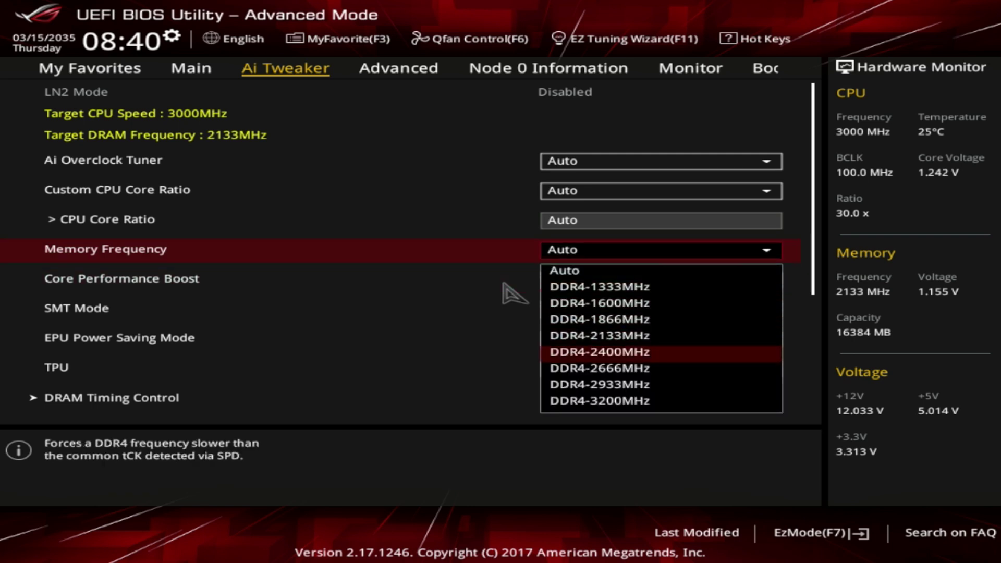
pyautogui.press('Return')
pyautogui.press('Down')
pyautogui.press('Down')
pyautogui.press('Down')
pyautogui.press('Down')
pyautogui.press('Down')
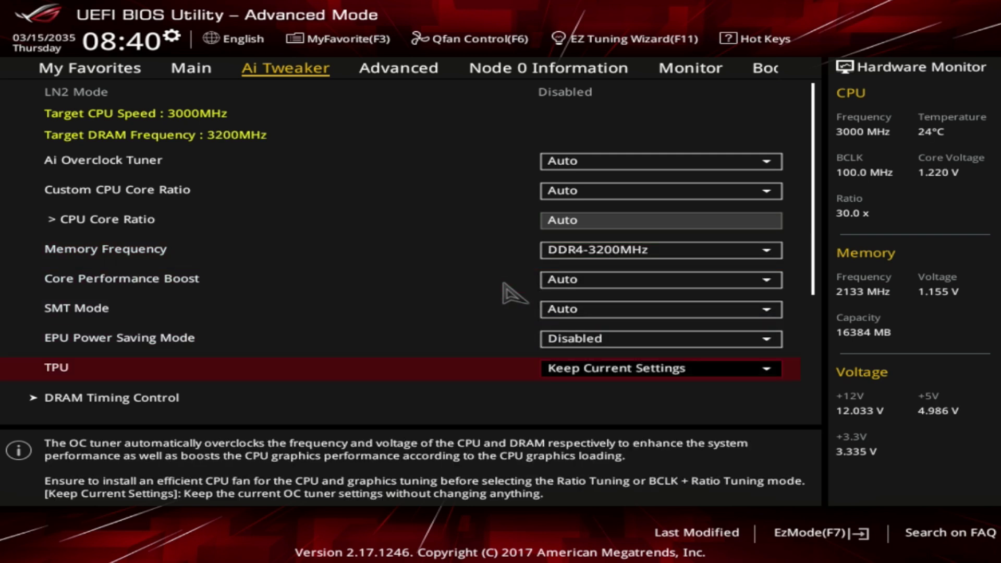
pyautogui.press('Return')
pyautogui.press('Down')
pyautogui.write('16')
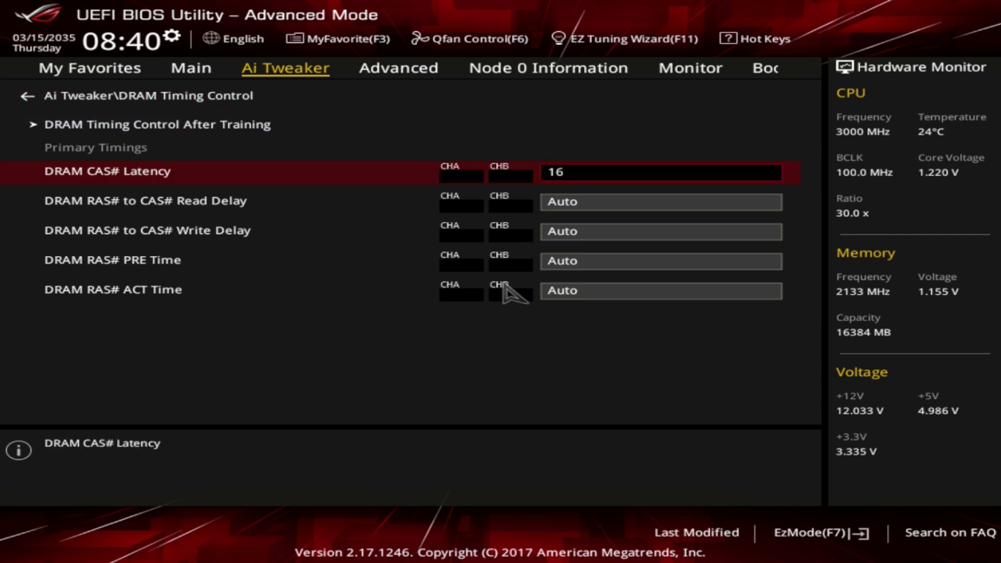
pyautogui.press('Down')
pyautogui.write('16')
pyautogui.press('Down')
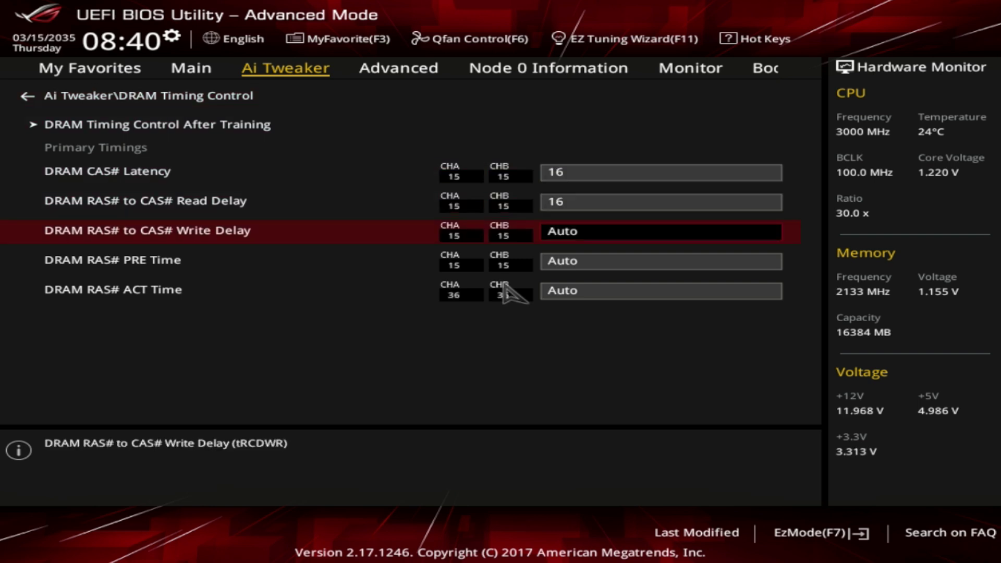
pyautogui.write('16')
pyautogui.press('Down')
pyautogui.write('16')
pyautogui.press('Down')
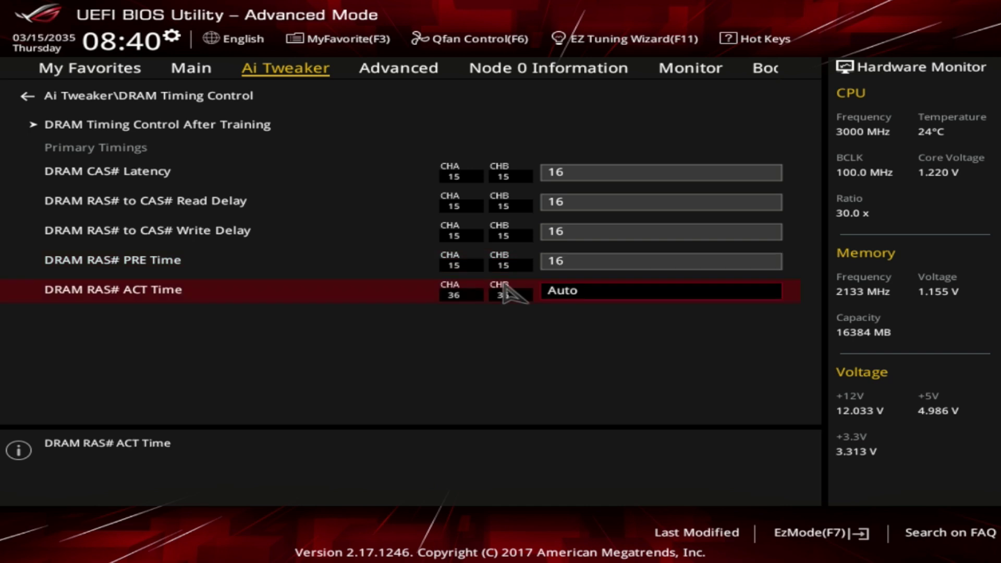
pyautogui.write('32')
pyautogui.press('Escape')
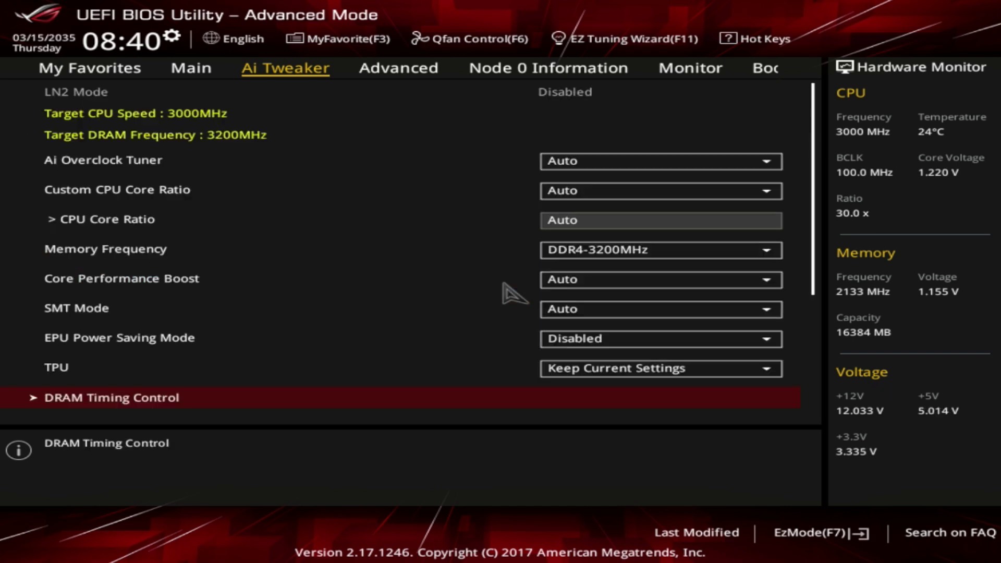
# Set DRAM Voltage to 1.5 V and request save and reset.
pyautogui.press('Down')
pyautogui.press('Down')
pyautogui.press('Down')
pyautogui.press('Down')
pyautogui.press('Down')
pyautogui.press('Down')
pyautogui.press('Down')
pyautogui.press('Up')
pyautogui.press('Up')
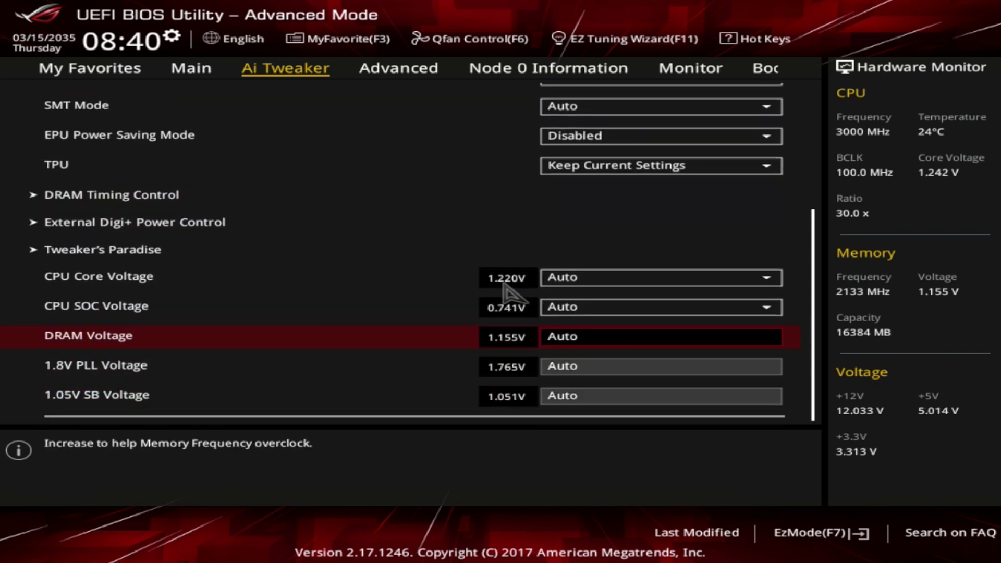
pyautogui.write('1.5')
pyautogui.press('Return')
pyautogui.press('F10')
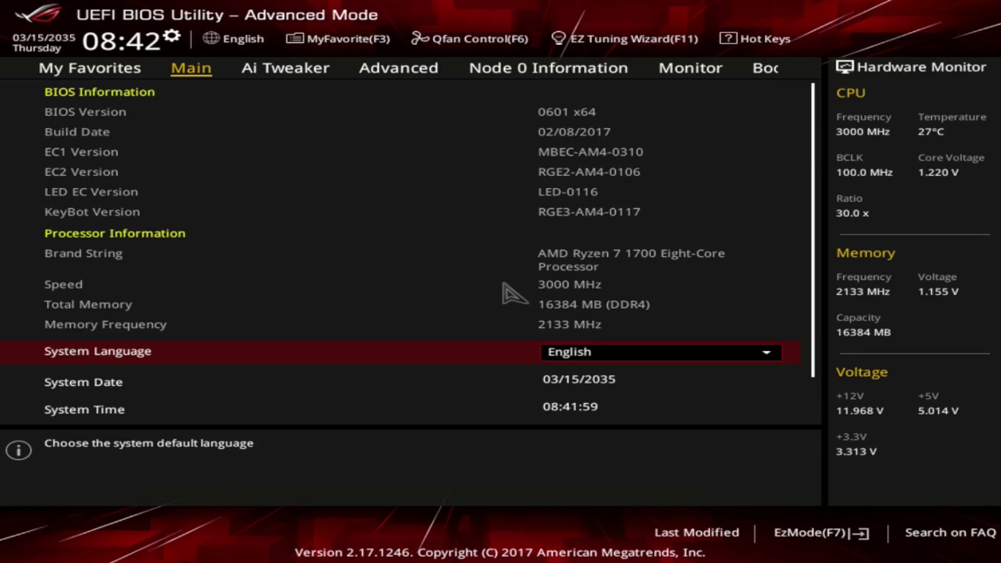
# Set Manual tuning, CPU Core Ratio 40.75 and Memory Frequency DDR4-3200MHz.
pyautogui.press('Right')
pyautogui.press('Left')
pyautogui.press('Right')
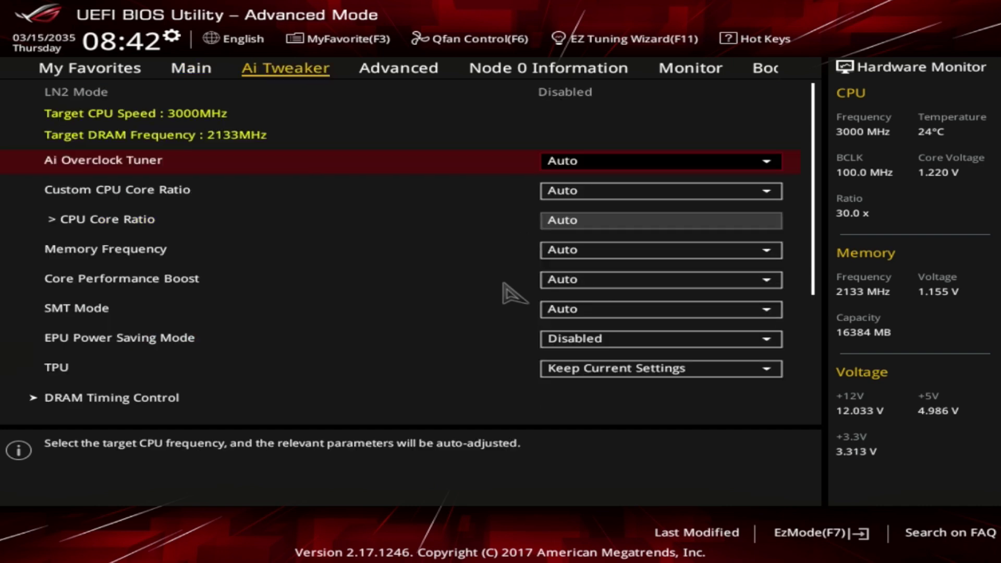
pyautogui.press('Return')
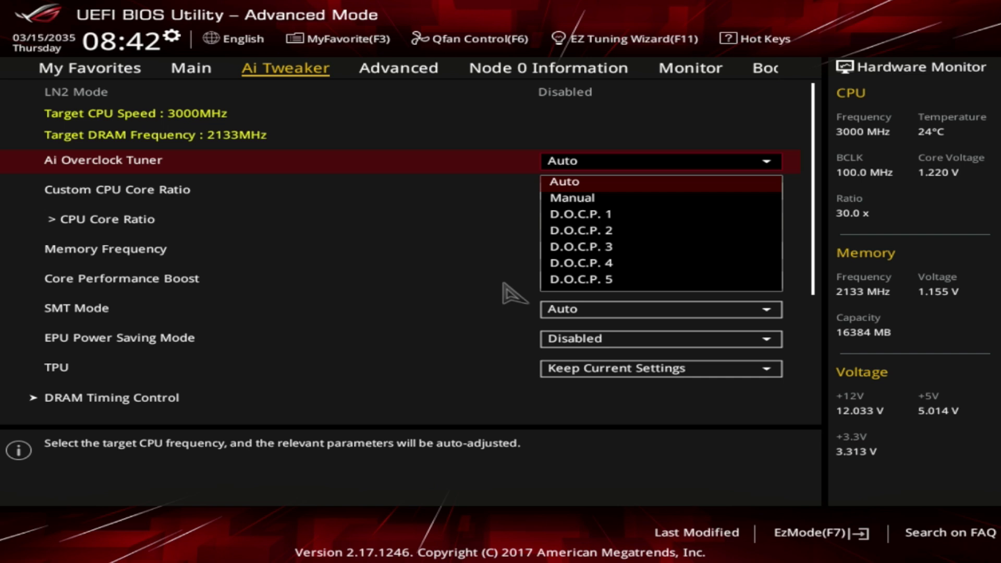
pyautogui.press('Down')
pyautogui.press('Return')
pyautogui.press('Down')
pyautogui.press('Down')
pyautogui.press('Down')
pyautogui.press('Down')
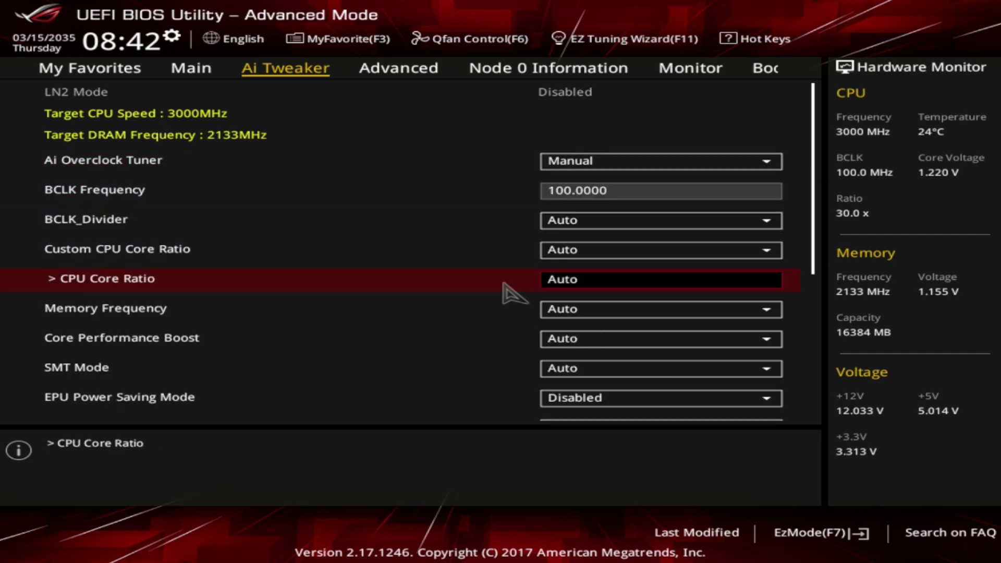
pyautogui.write('40.75')
pyautogui.press('Return')
pyautogui.press('Down')
pyautogui.press('Return')
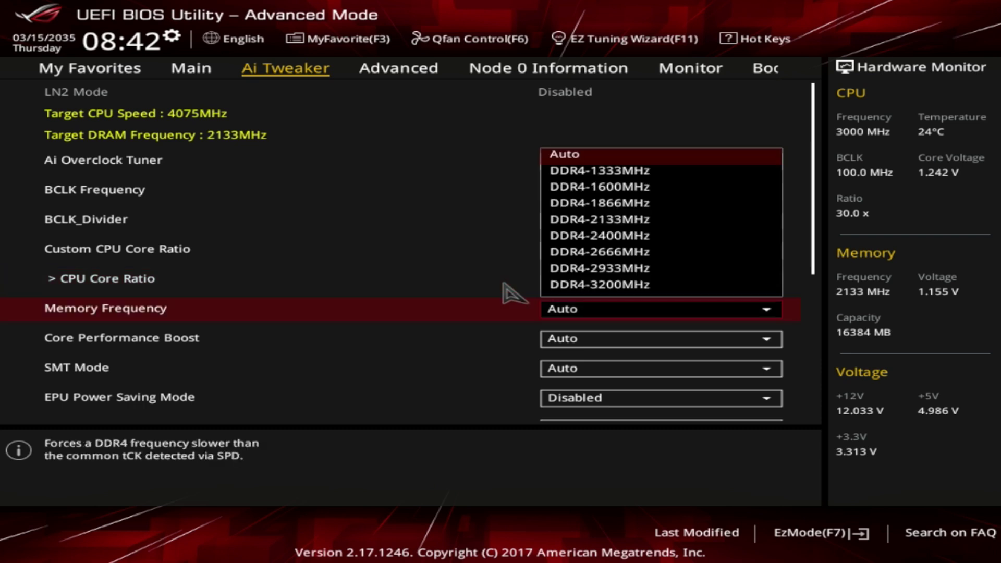
pyautogui.press('Down')
pyautogui.press('Down')
pyautogui.press('Down')
pyautogui.press('Down')
pyautogui.press('Down')
pyautogui.press('Down')
pyautogui.press('Down')
pyautogui.press('Down')
pyautogui.press('Return')
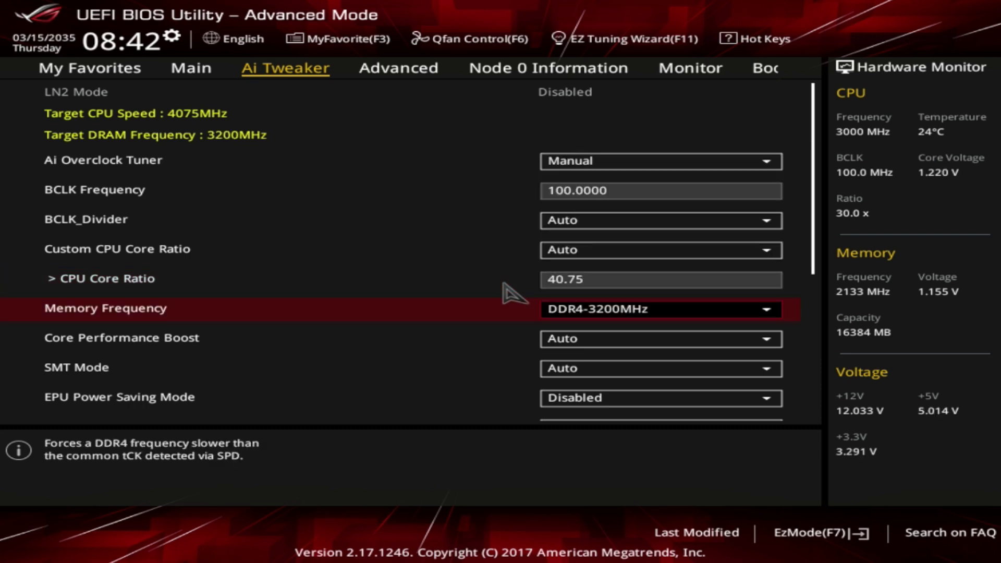
pyautogui.press('Down')
pyautogui.press('Down')
pyautogui.press('Down')
pyautogui.press('Down')
pyautogui.press('Down')
pyautogui.press('Return')
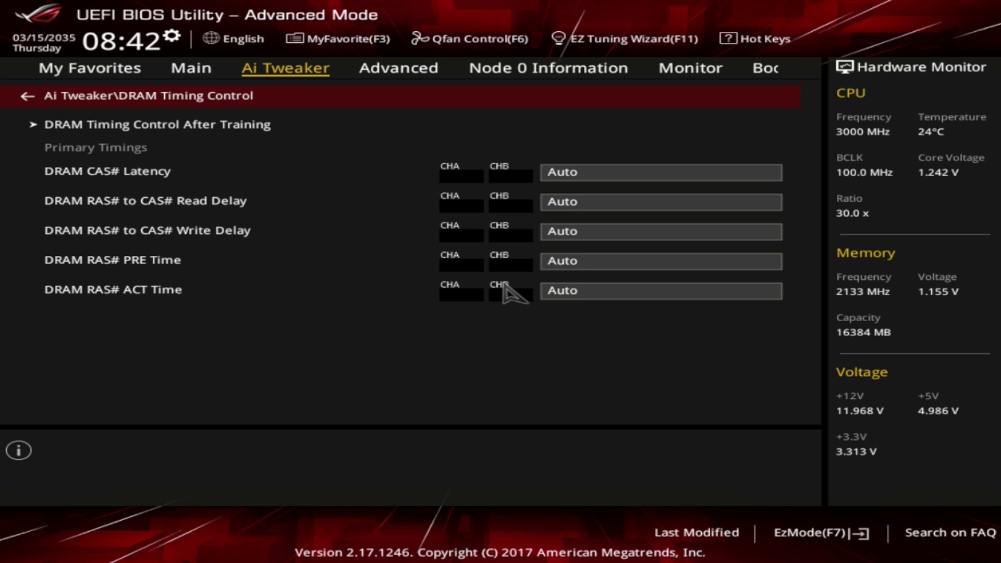
pyautogui.press('Down')
pyautogui.write('16')
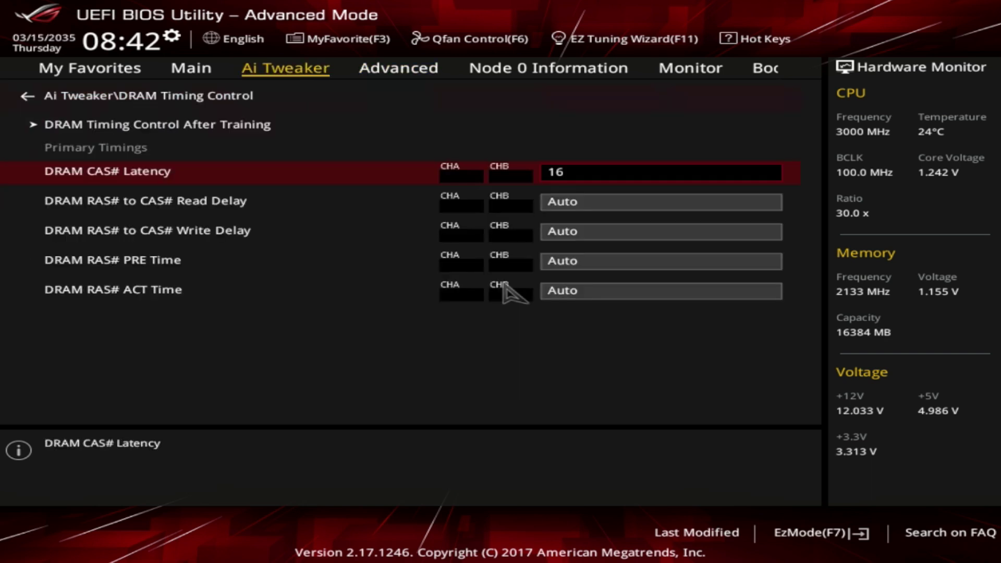
pyautogui.press('Down')
pyautogui.write('16')
pyautogui.press('Down')
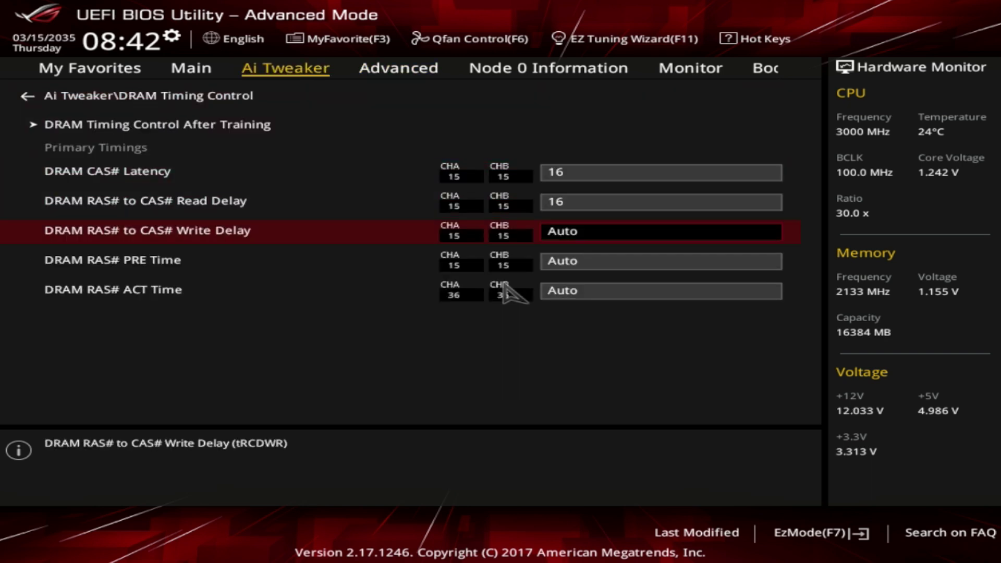
pyautogui.write('16')
pyautogui.press('Down')
pyautogui.write('16')
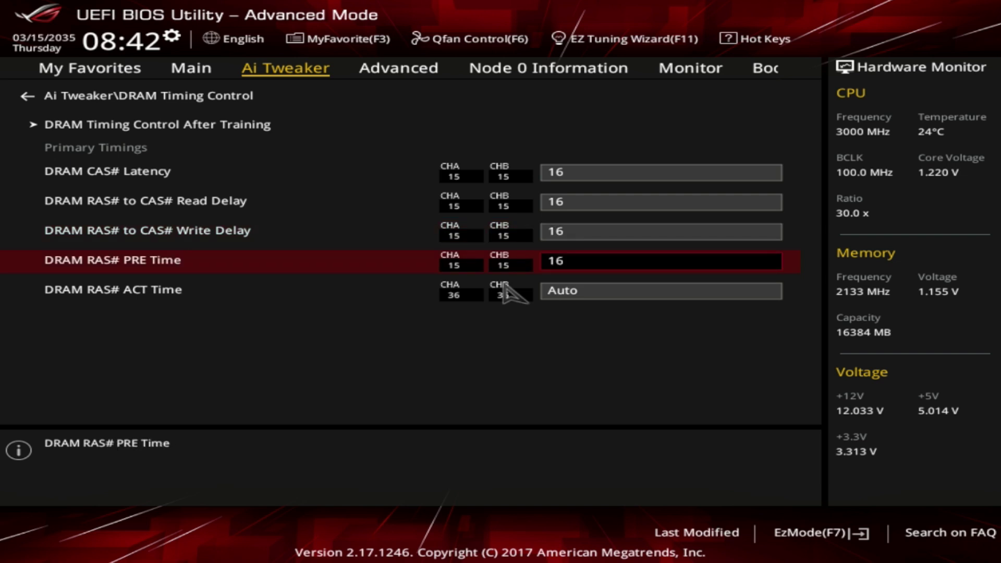
pyautogui.press('Down')
pyautogui.write('32')
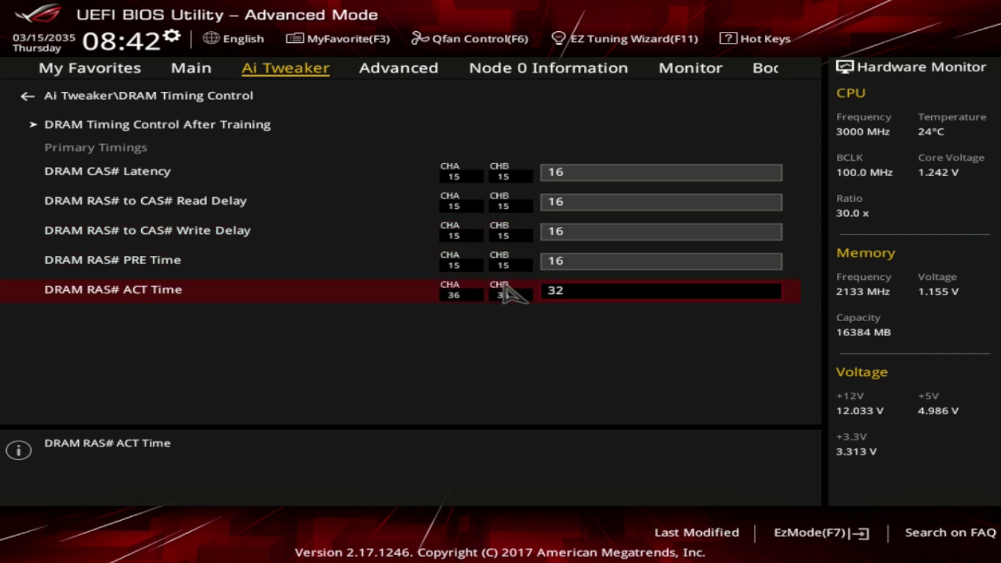
pyautogui.press('Escape')
# Try Manual CPU core voltage with a 0.75 override, then abandon that entry.
pyautogui.press('Down')
pyautogui.press('Down')
pyautogui.press('Down')
pyautogui.press('Down')
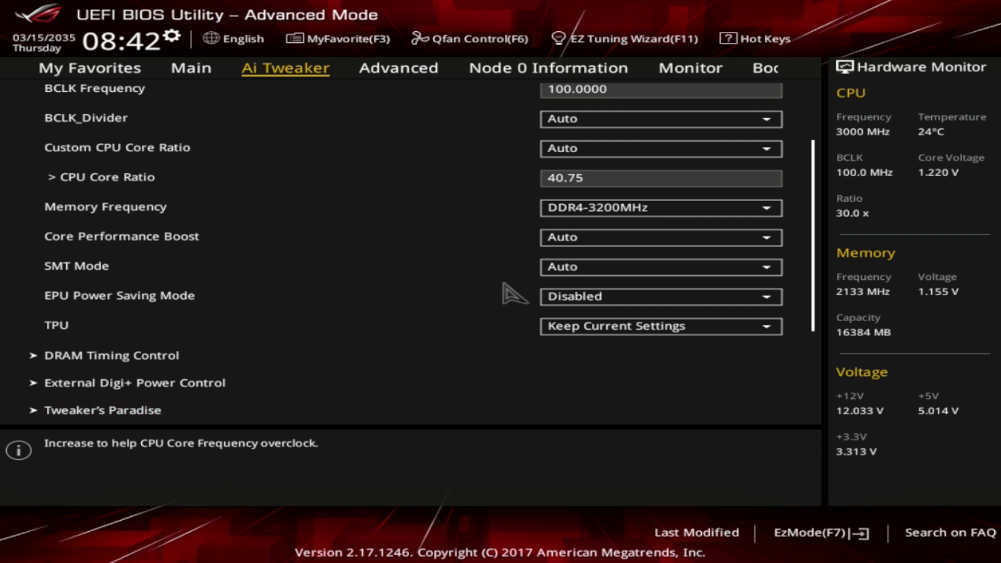
pyautogui.press('Up')
pyautogui.press('Return')
pyautogui.press('Down')
pyautogui.press('Return')
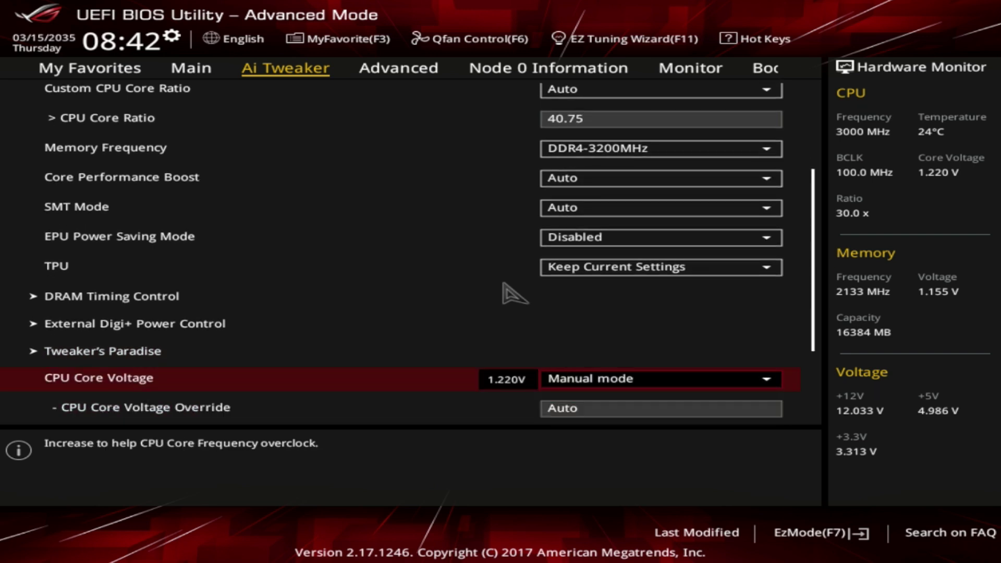
pyautogui.press('Down')
pyautogui.write('0.75')
pyautogui.press('Return')
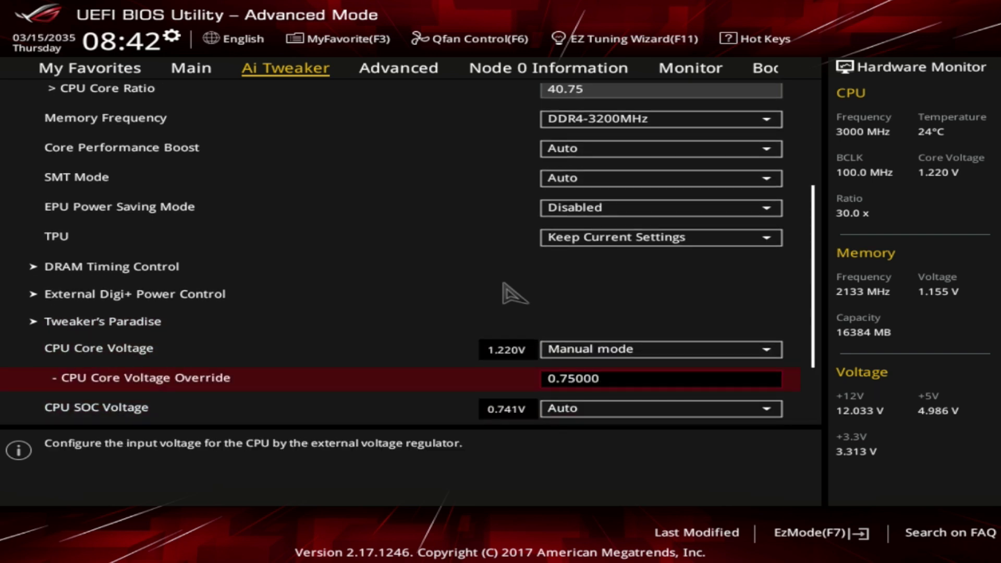
pyautogui.write('0.')
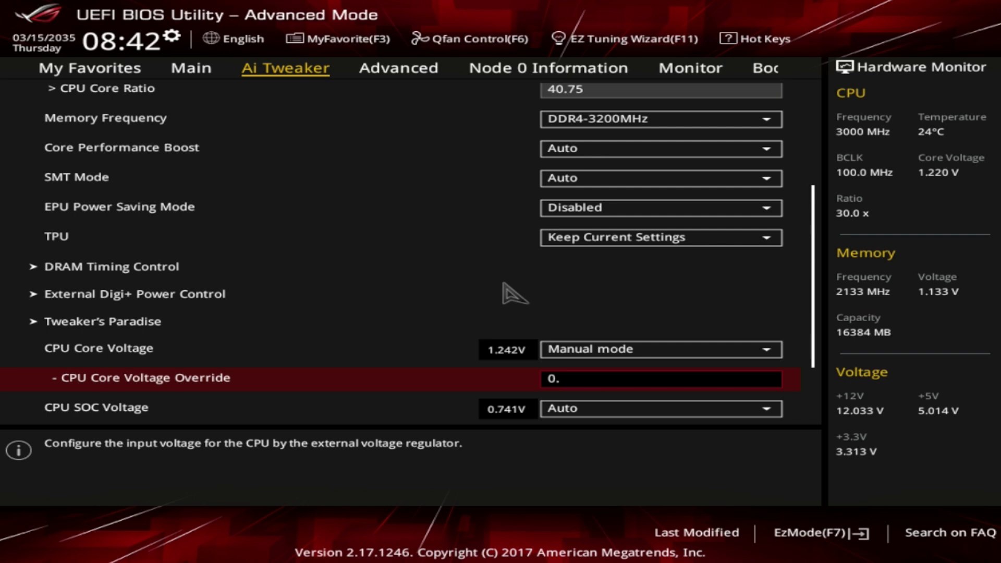
pyautogui.write('1')
pyautogui.press('Return')
# Switch CPU core voltage to a +0.1 offset, set DRAM Voltage 1.5, and request save and reset.
pyautogui.press('Up')
pyautogui.press('Return')
pyautogui.press('Down')
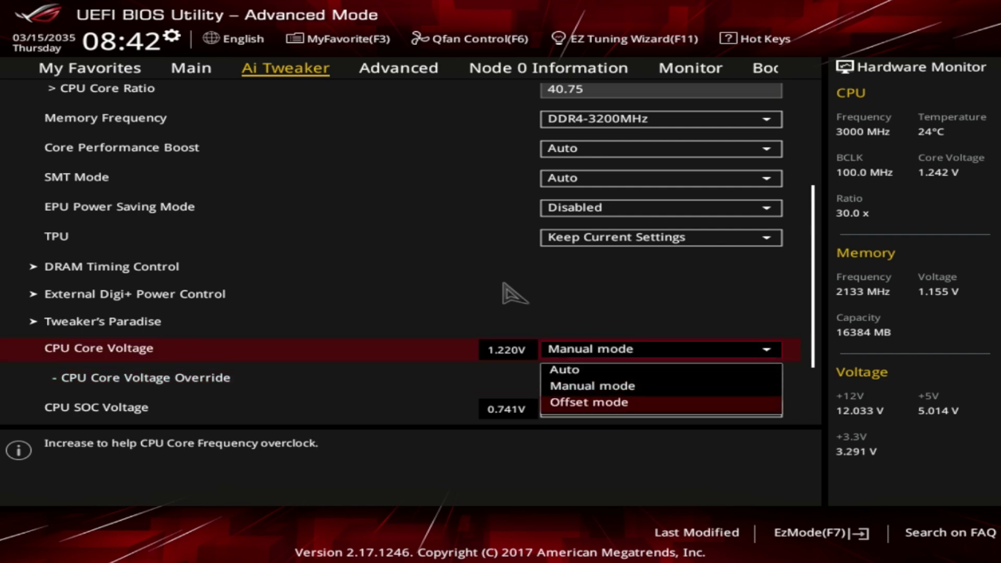
pyautogui.press('Return')
pyautogui.press('Down')
pyautogui.press('Down')
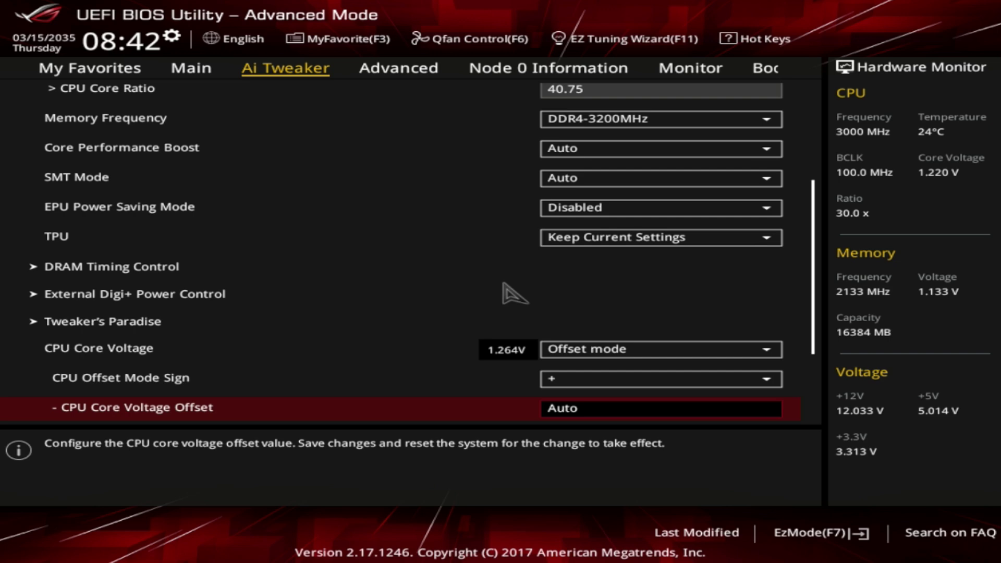
pyautogui.write('0.1')
pyautogui.press('Return')
pyautogui.press('Down')
pyautogui.press('Down')
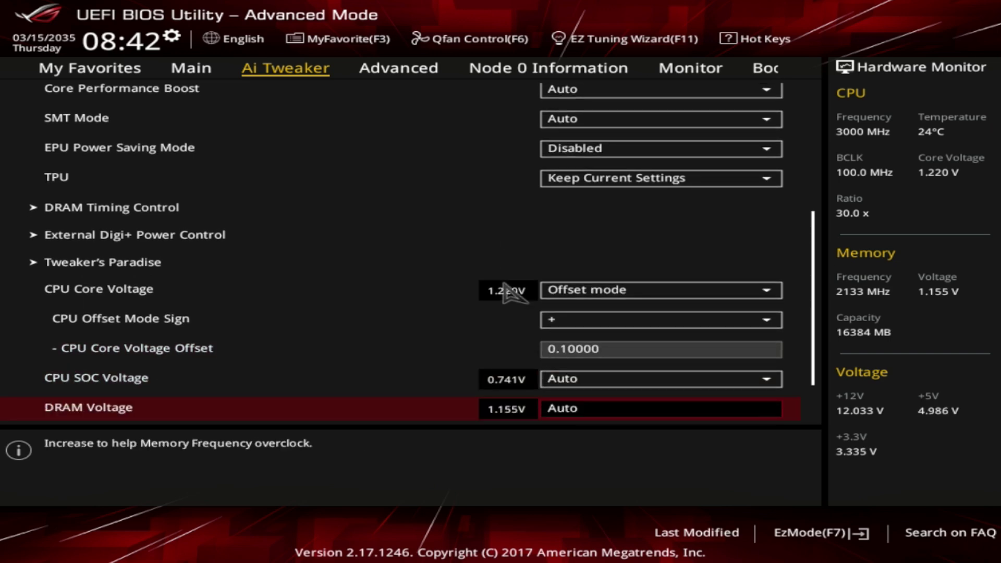
pyautogui.write('1.5')
pyautogui.press('Return')
pyautogui.press('F10')
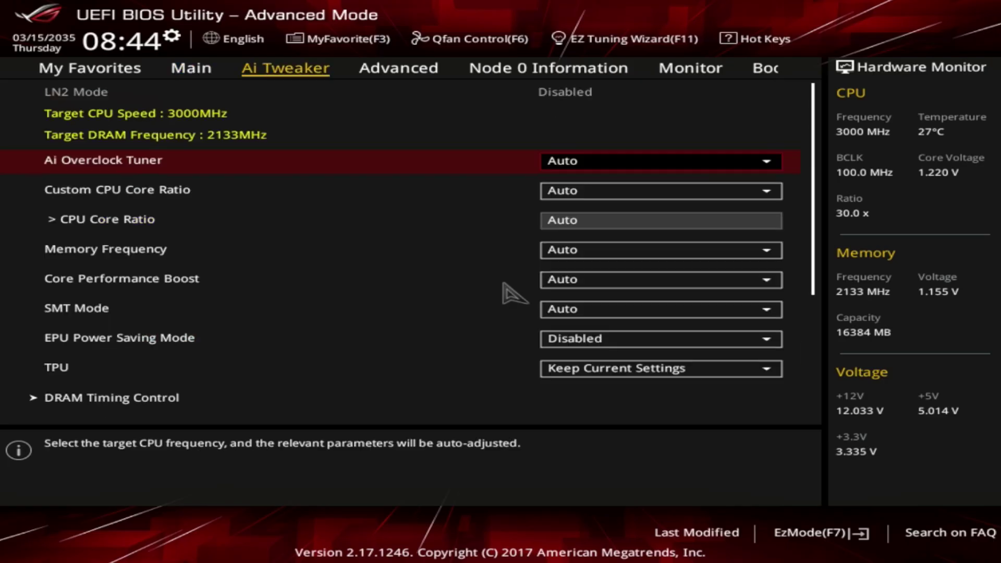
# Set Manual tuning with 125 MHz BCLK and CPU Core Ratio 32.50.
pyautogui.press('Return')
pyautogui.press('Down')
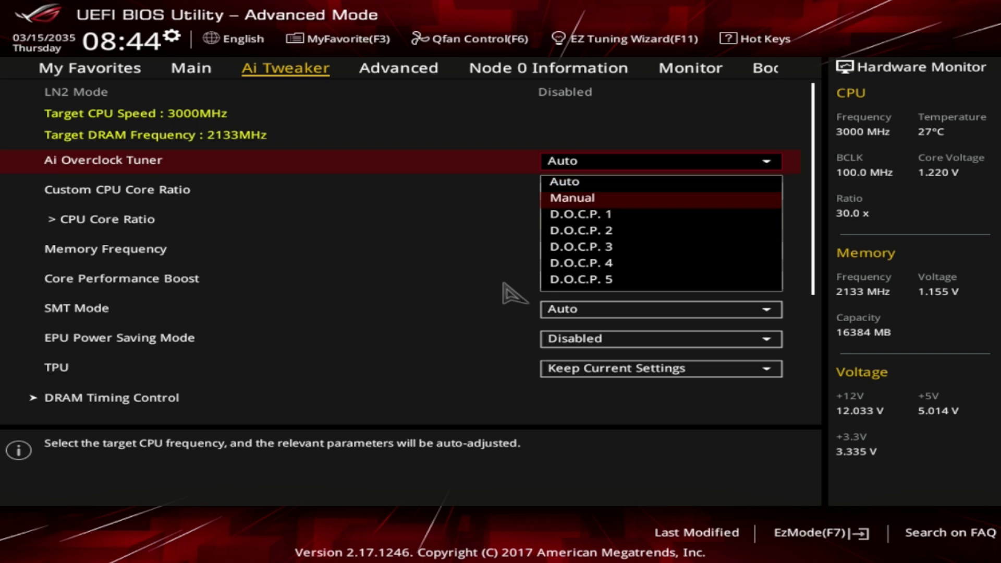
pyautogui.press('Return')
pyautogui.press('Down')
pyautogui.write('125')
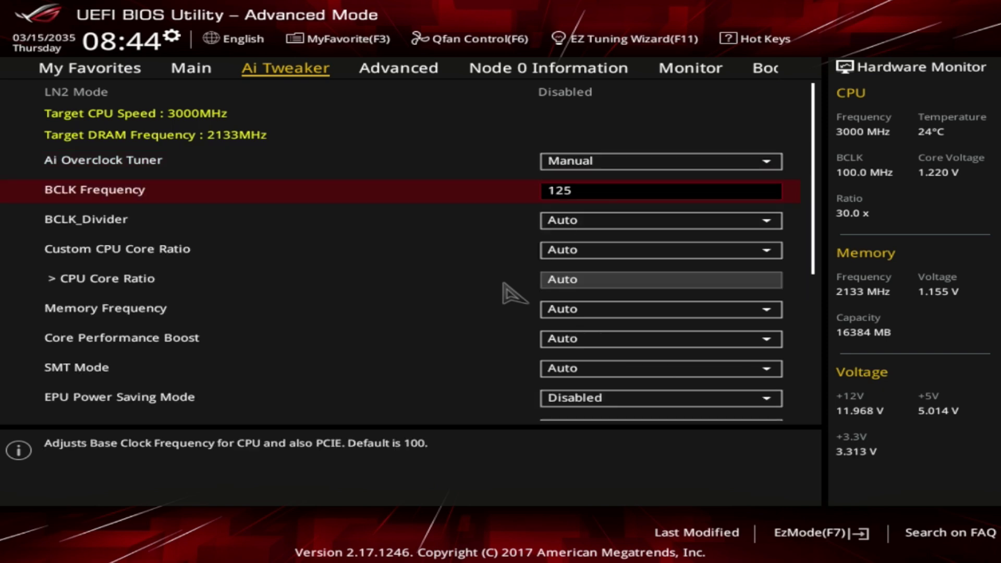
pyautogui.press('Return')
pyautogui.press('Down')
pyautogui.press('Down')
pyautogui.press('Down')
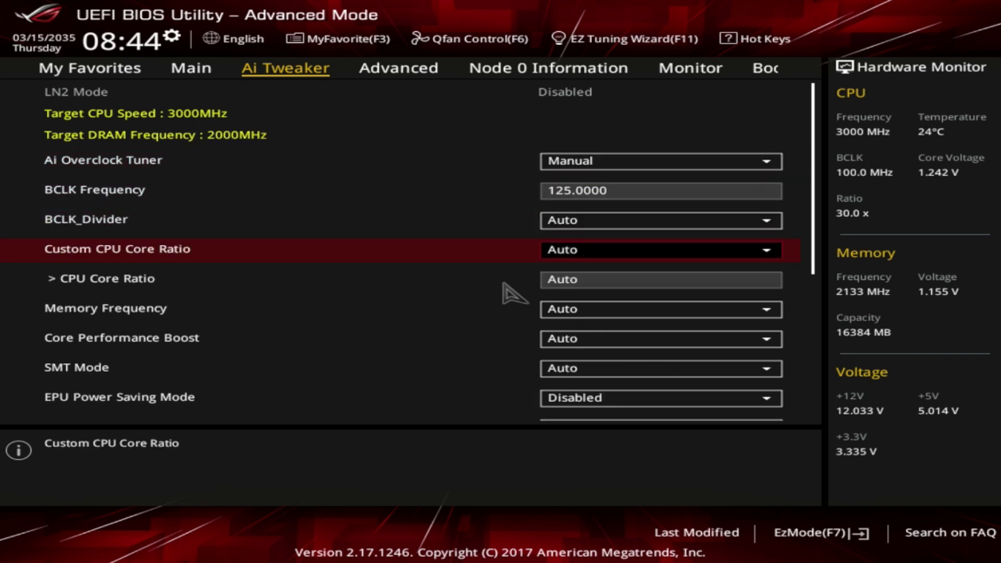
pyautogui.write('35')
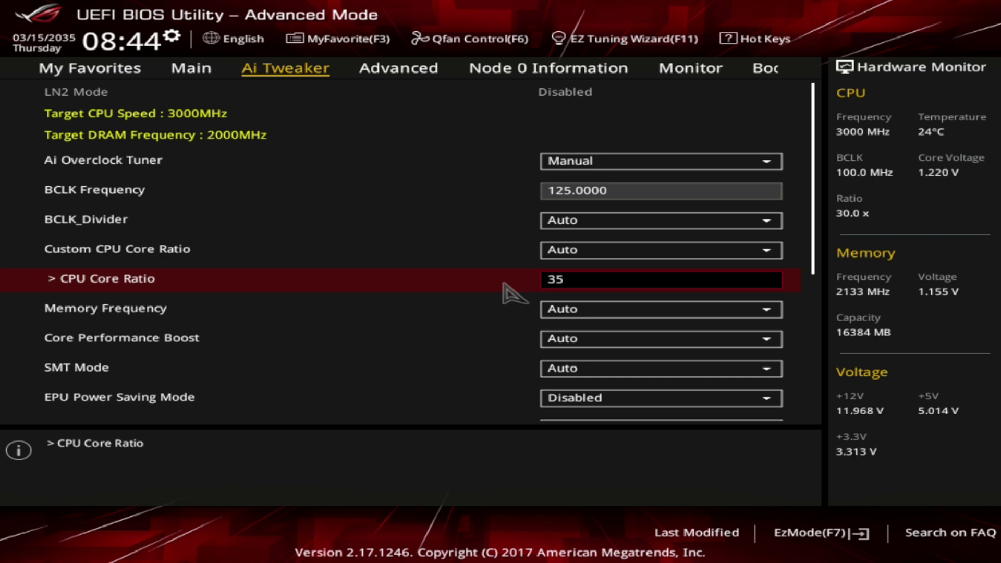
pyautogui.press('Return')
pyautogui.press('-')
pyautogui.press('-')
pyautogui.press('-')
pyautogui.press('-')
pyautogui.press('-')
pyautogui.press('-')
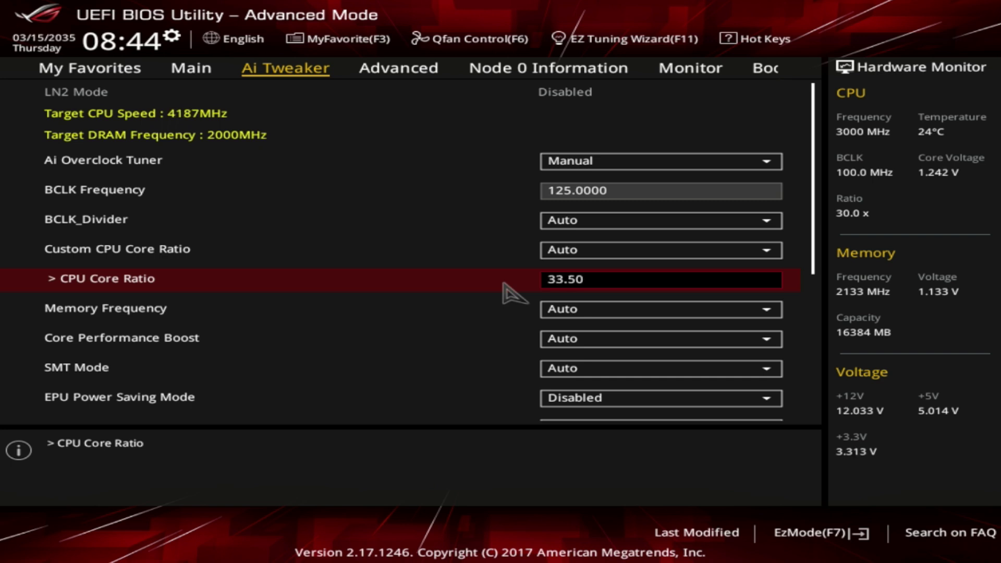
pyautogui.press('-')
pyautogui.press('-')
pyautogui.press('-')
pyautogui.press('-')
# Set Memory Frequency to DDR4-3666MHz.
pyautogui.press('Down')
pyautogui.press('Return')
pyautogui.press('Down')
pyautogui.press('Down')
pyautogui.press('Down')
pyautogui.press('Down')
pyautogui.press('Down')
pyautogui.press('Down')
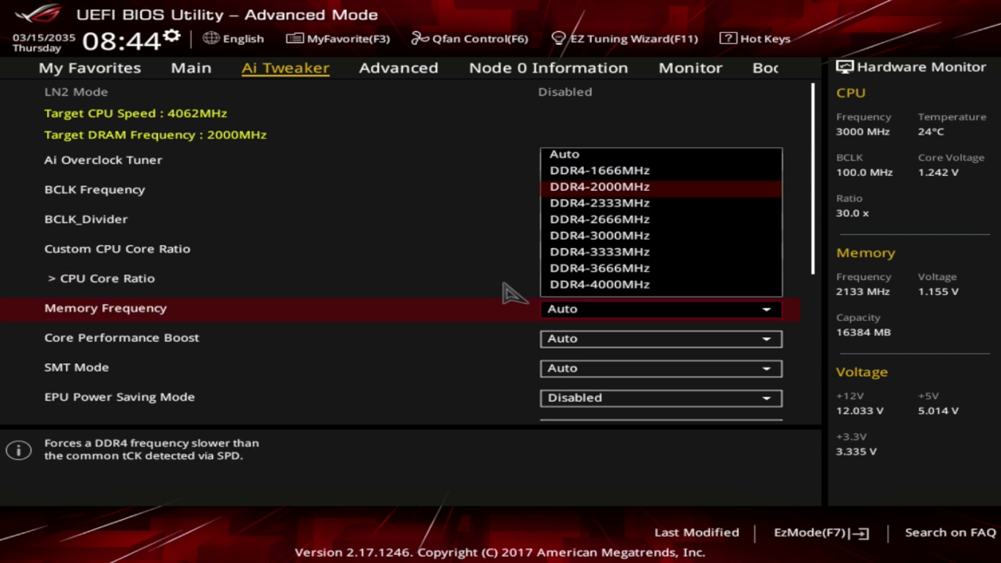
pyautogui.press('Down')
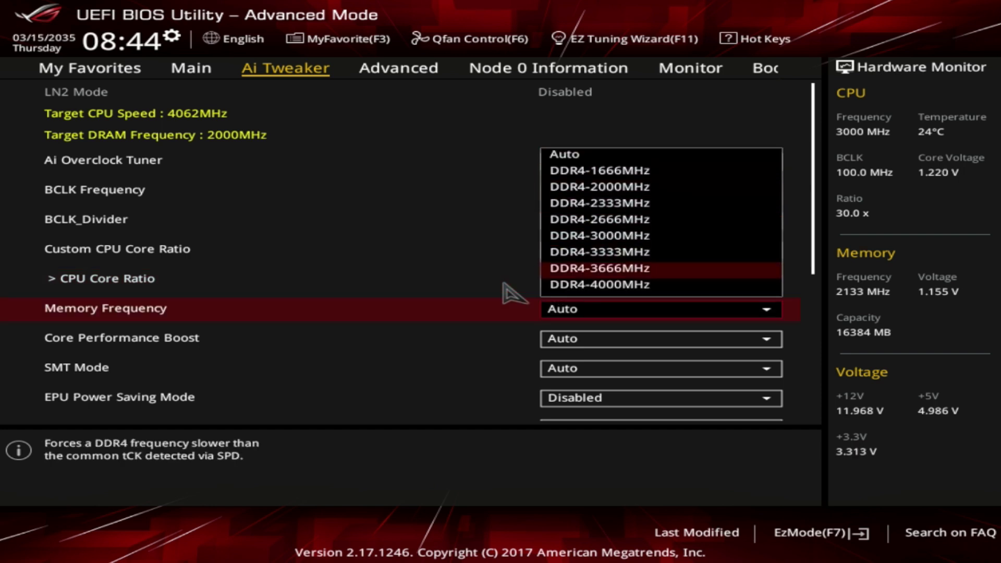
pyautogui.press('Return')
pyautogui.press('Down')
pyautogui.press('Down')
pyautogui.press('Down')
pyautogui.press('Down')
pyautogui.press('Down')
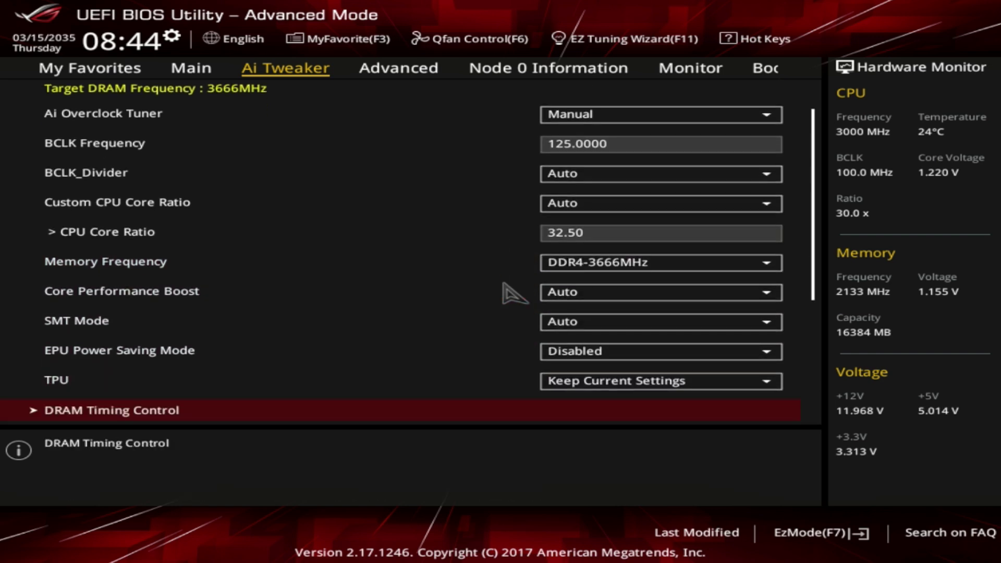
pyautogui.press('Return')
pyautogui.write('16')
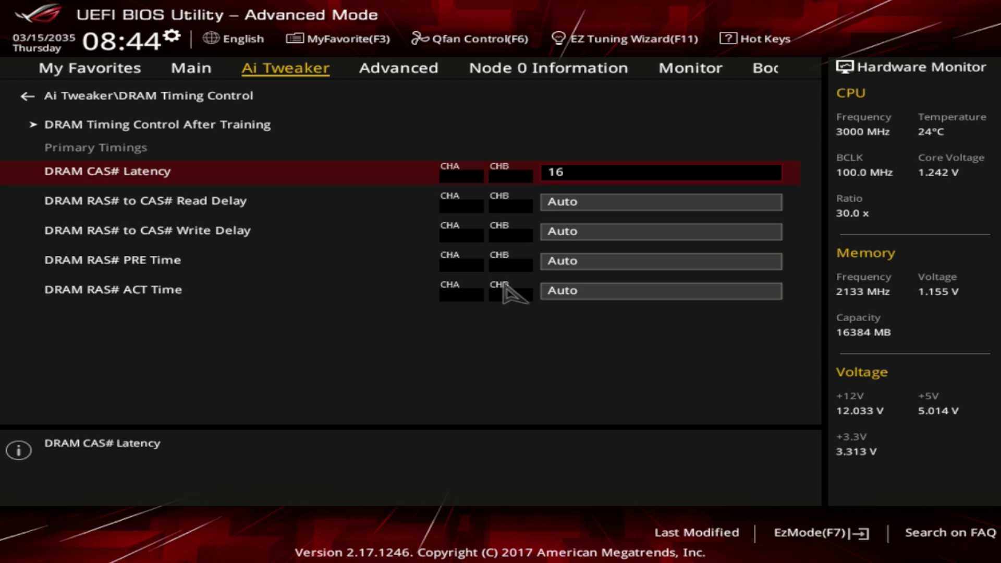
pyautogui.press('Down')
pyautogui.write('16')
pyautogui.press('Down')
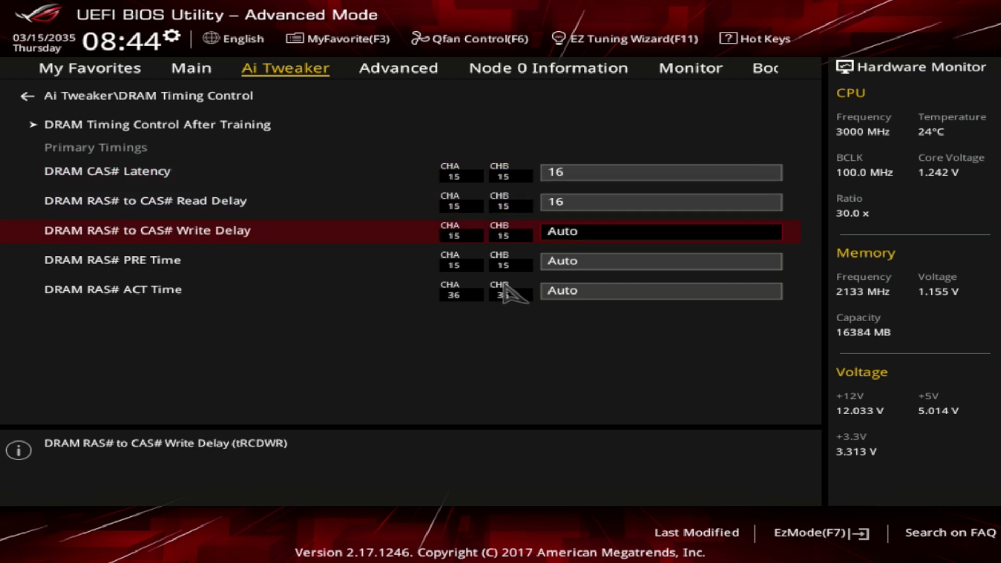
pyautogui.write('16')
pyautogui.press('Down')
pyautogui.write('16')
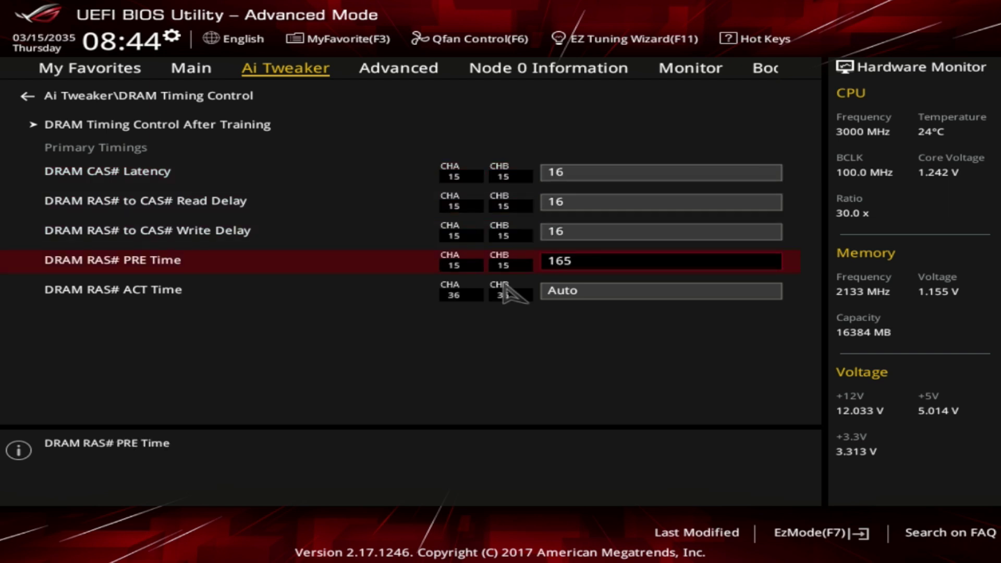
pyautogui.press('Down')
pyautogui.write('32')
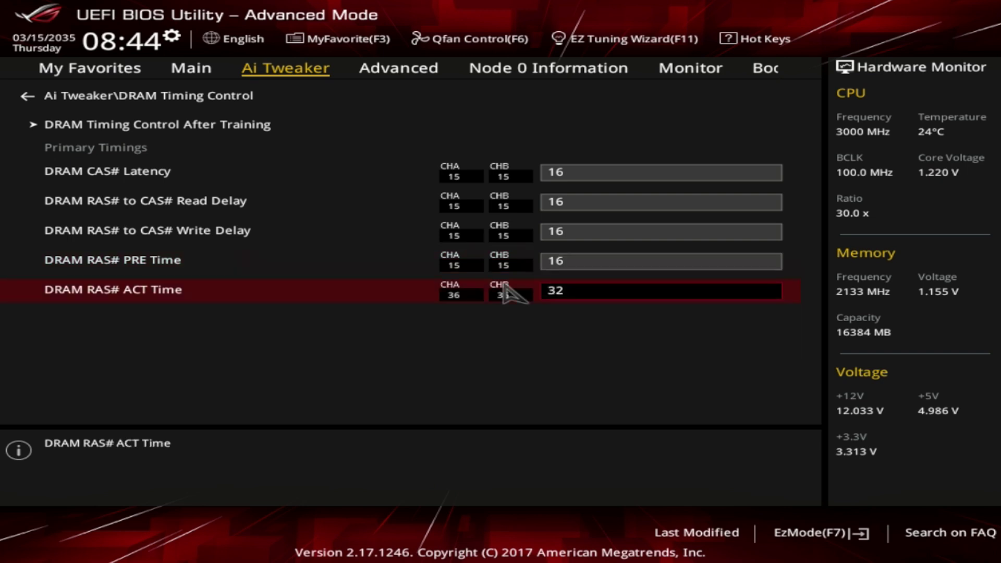
pyautogui.press('Escape')
# Set CPU Core Voltage to Offset mode with a +0.1 V offset.
pyautogui.press('Down')
pyautogui.press('Down')
pyautogui.press('Down')
pyautogui.press('Down')
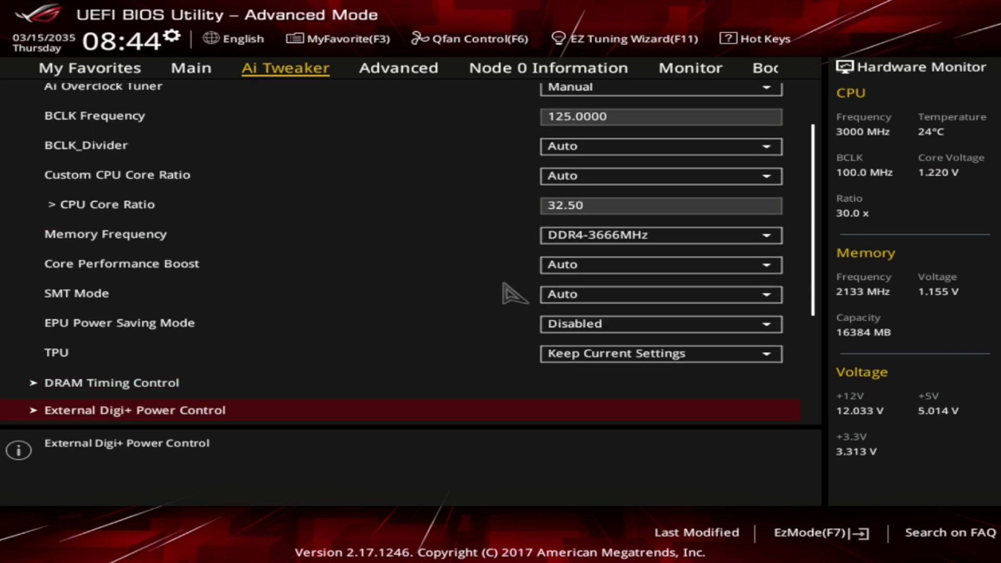
pyautogui.press('Up')
pyautogui.press('Return')
pyautogui.press('Down')
pyautogui.press('Down')
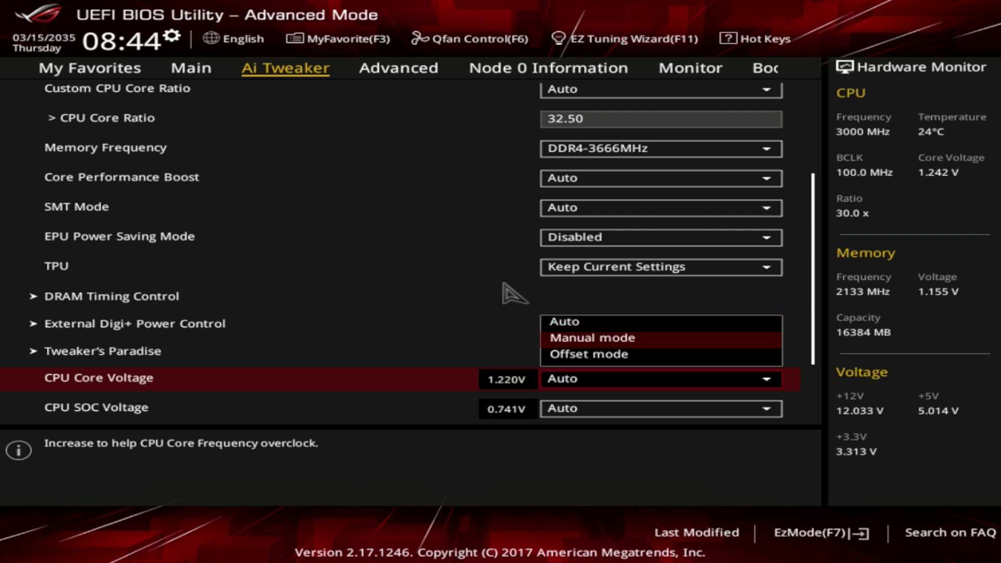
pyautogui.press('Return')
pyautogui.press('Down')
pyautogui.press('Down')
pyautogui.write('0.1')
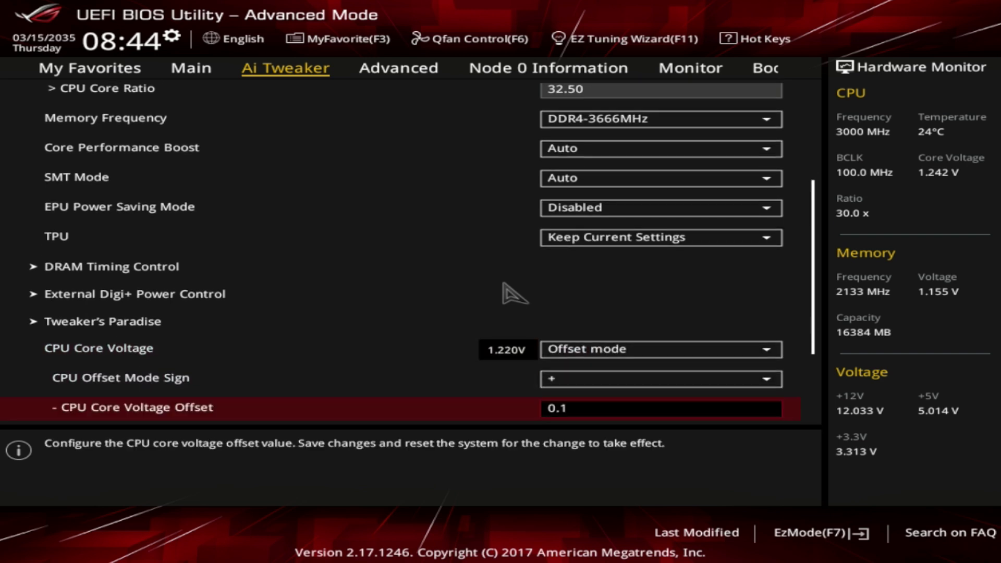
pyautogui.press('Return')
# Set CPU SOC Voltage to Manual 1.2 V and DRAM Voltage to 1.5 V.
pyautogui.press('Down')
pyautogui.press('Return')
pyautogui.press('Down')
pyautogui.press('Return')
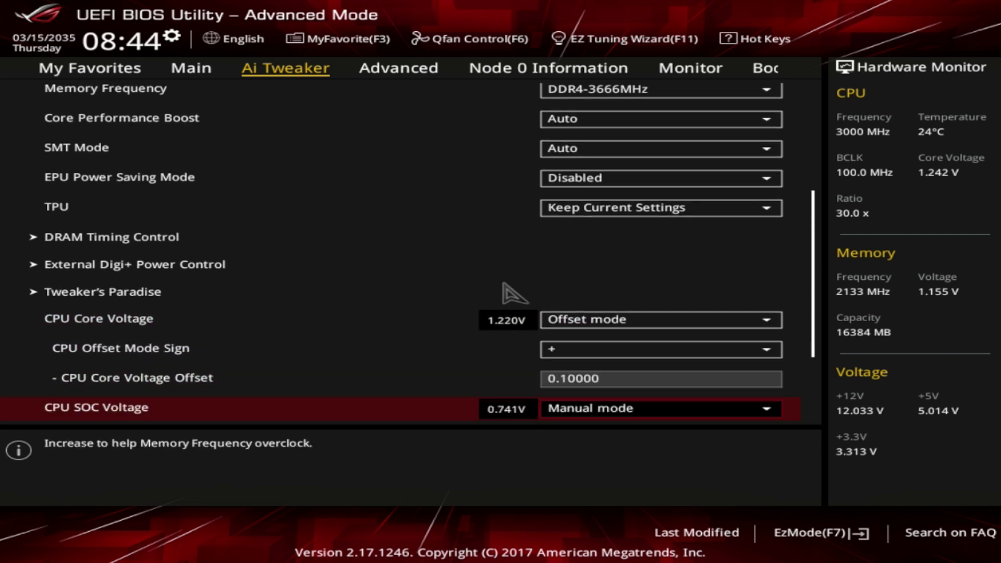
pyautogui.press('Down')
pyautogui.write('1.2')
pyautogui.press('Return')
pyautogui.press('Down')
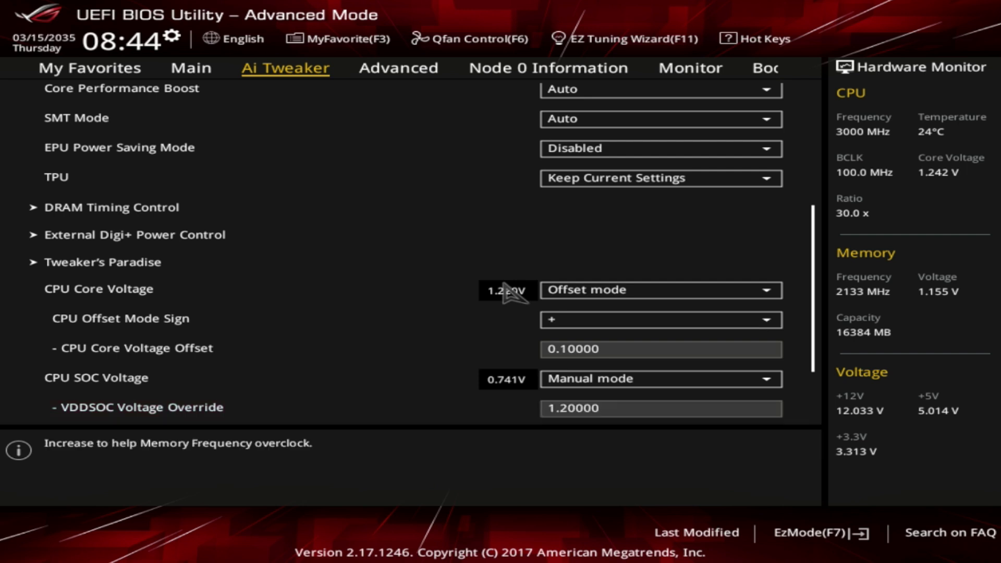
pyautogui.write('1.5')
pyautogui.press('Return')
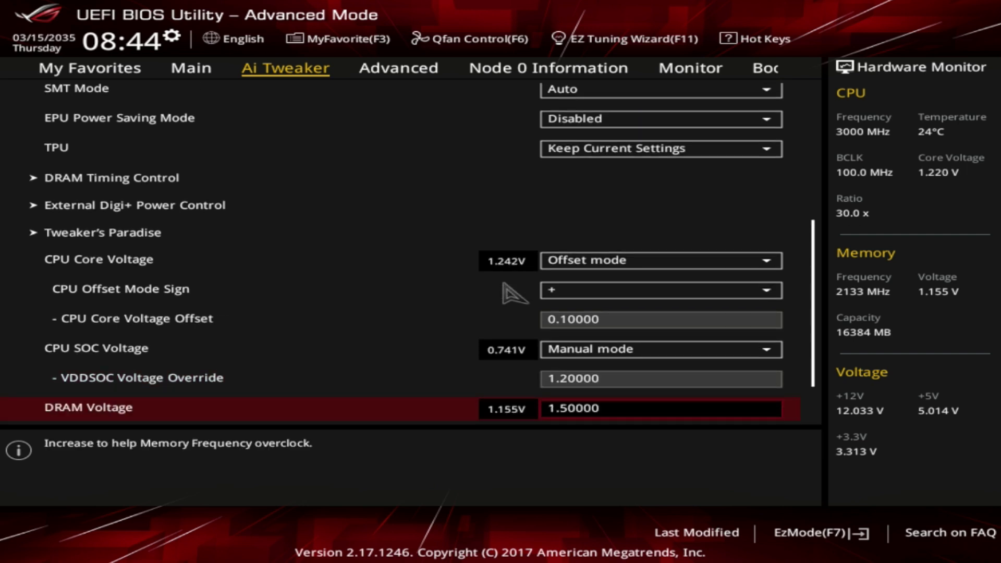
pyautogui.press('Down')
# Bring up the Save & reset confirmation listing all the overclock changes.
pyautogui.press('F10')
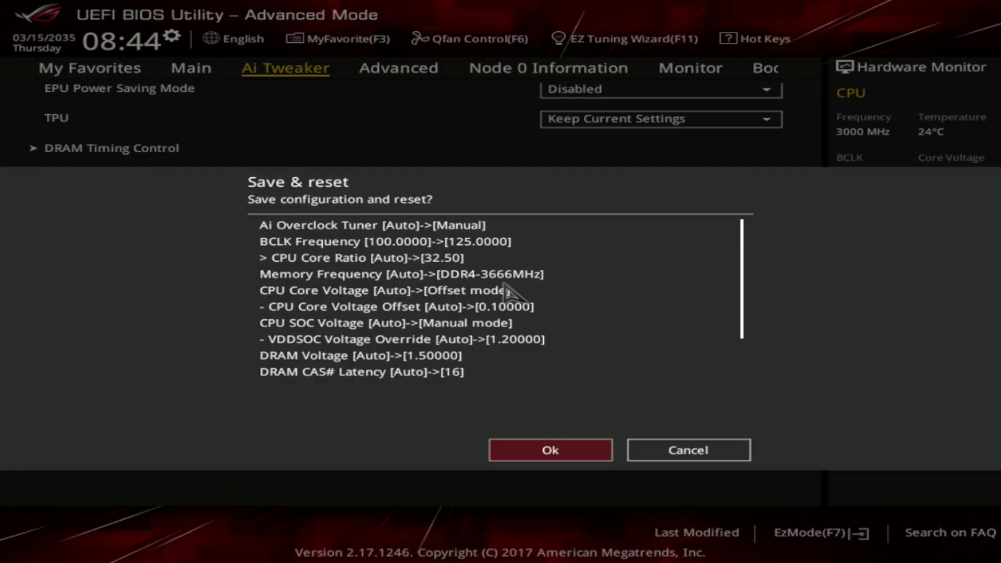